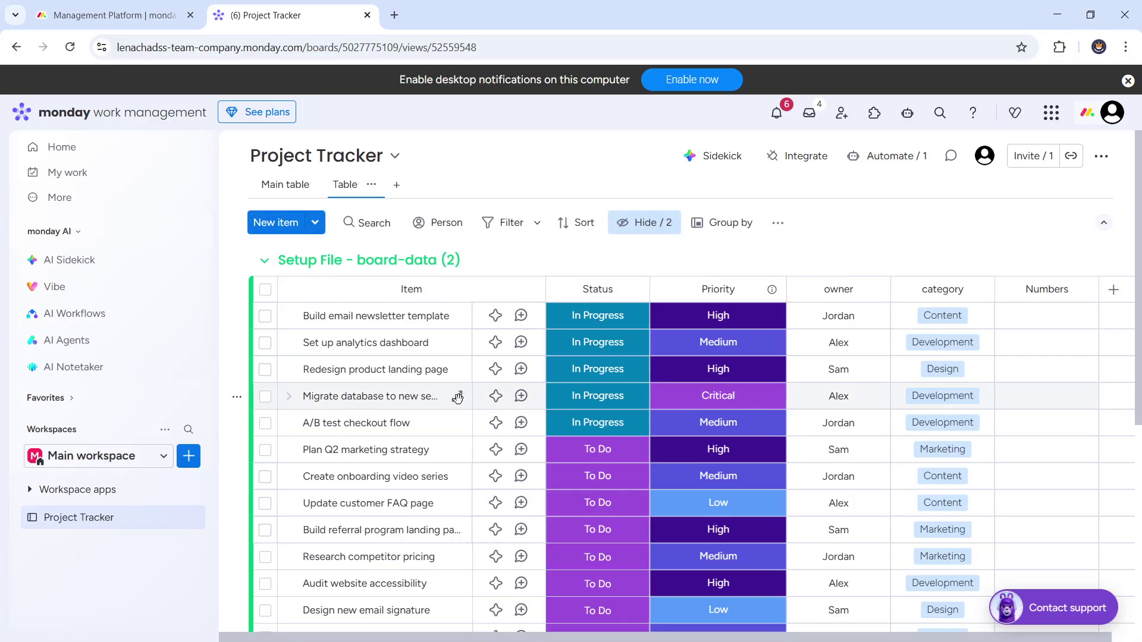
- Review the run history of the Project Tracker board's automations and return to the automation list
left_click(879, 156)
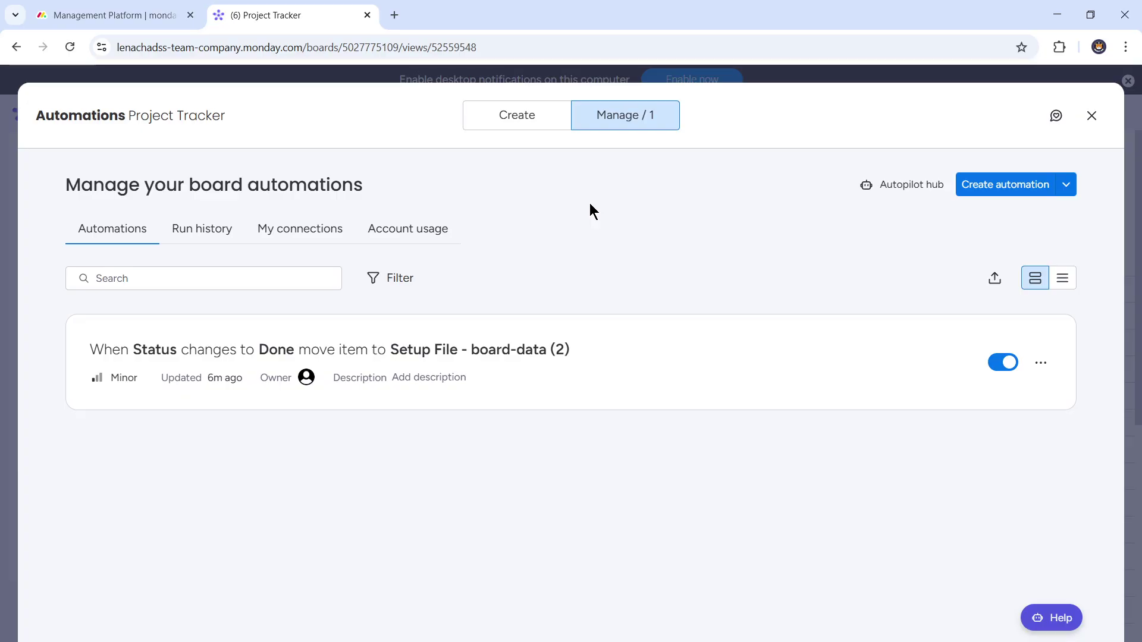
left_click(222, 233)
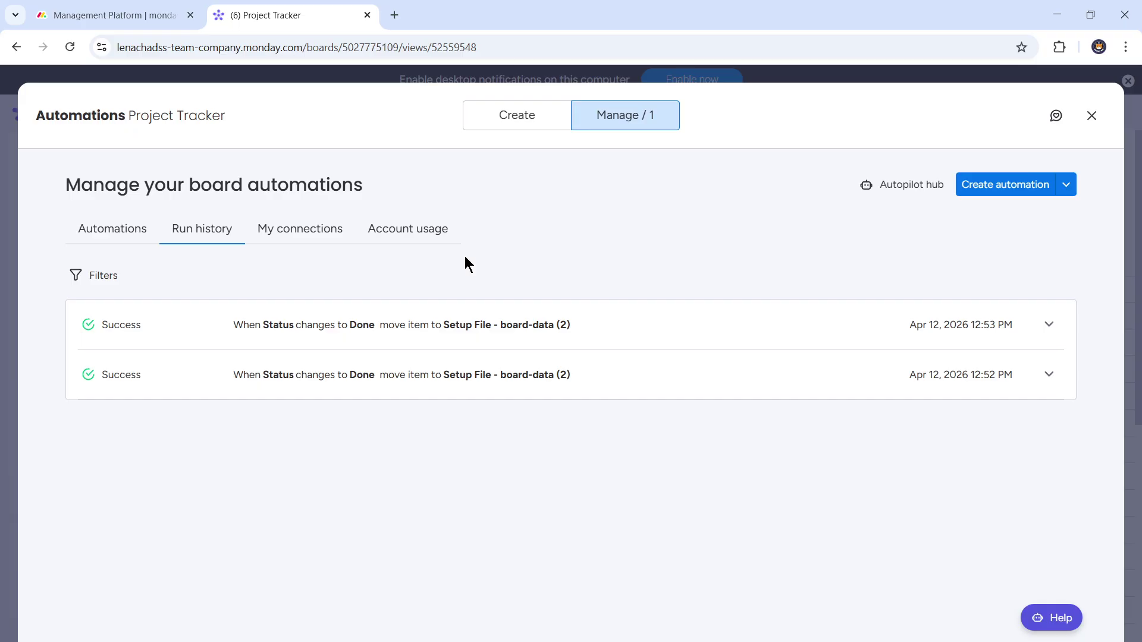
left_click(134, 236)
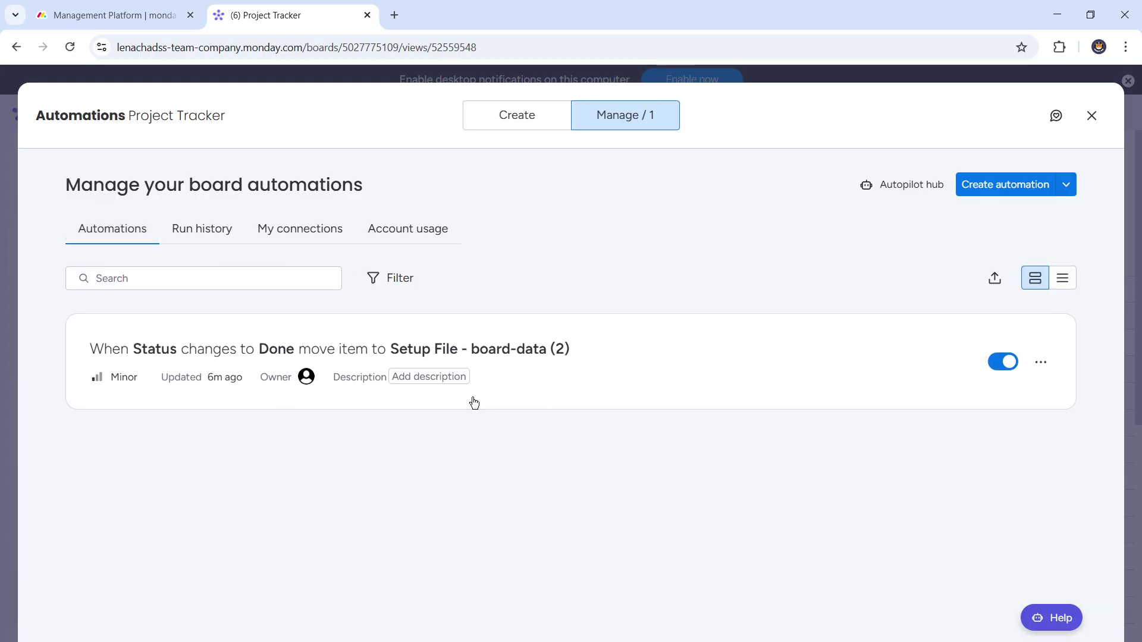
- Turn the board's Status-to-Done automation off and back on
left_click(1000, 361)
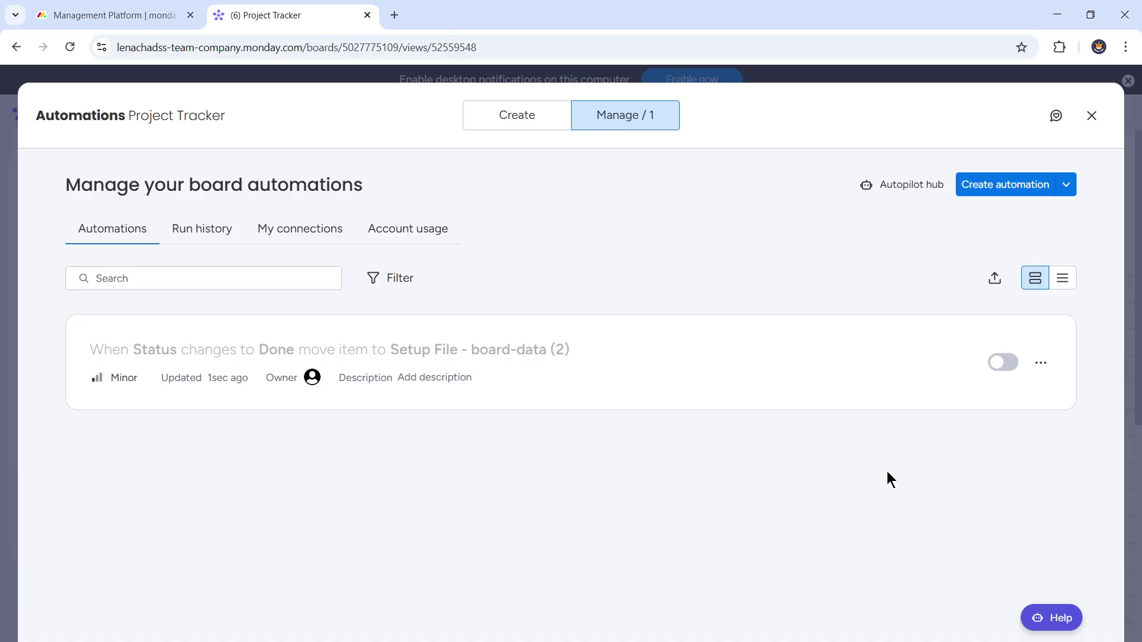
left_click(1012, 367)
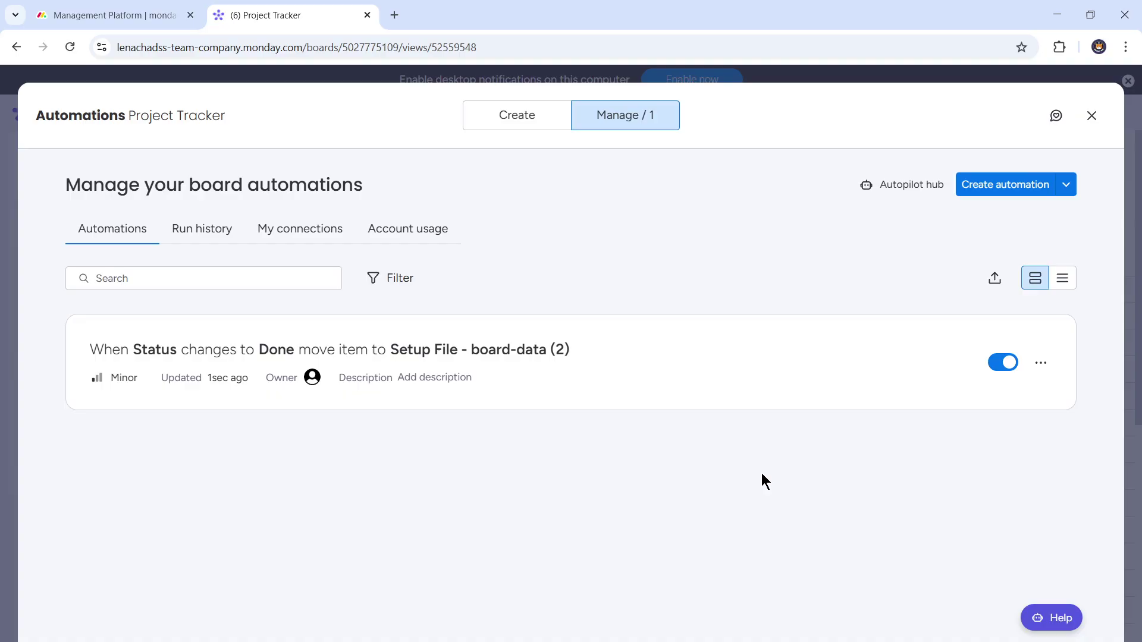
- Edit the Status-to-Done automation so it moves items to the Completed group, and save the update
left_click(475, 367)
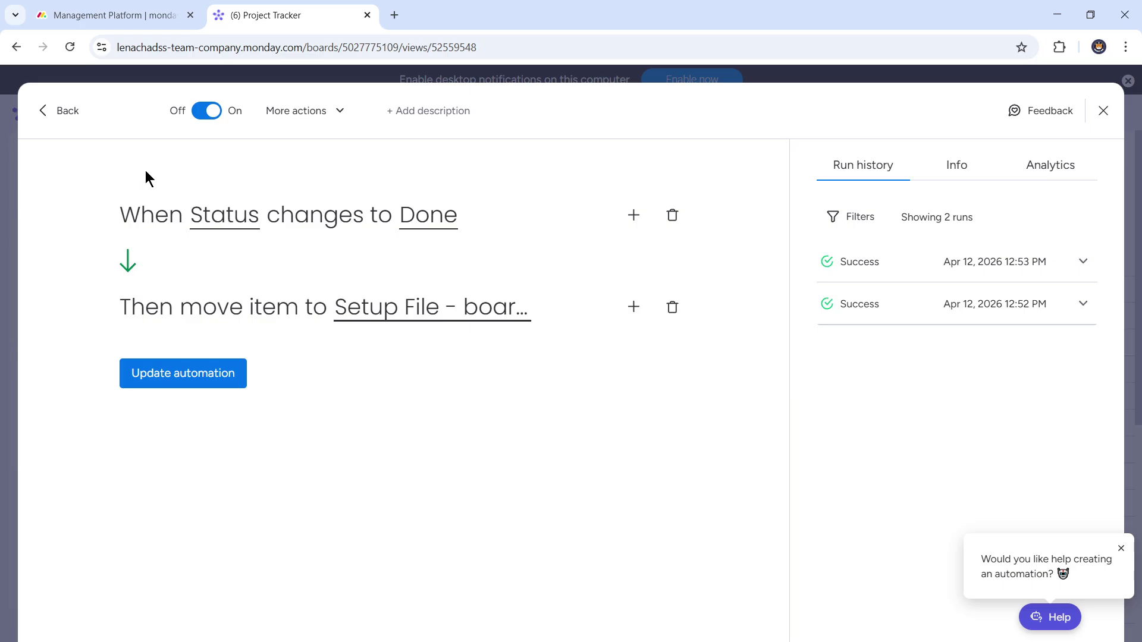
left_click(225, 220)
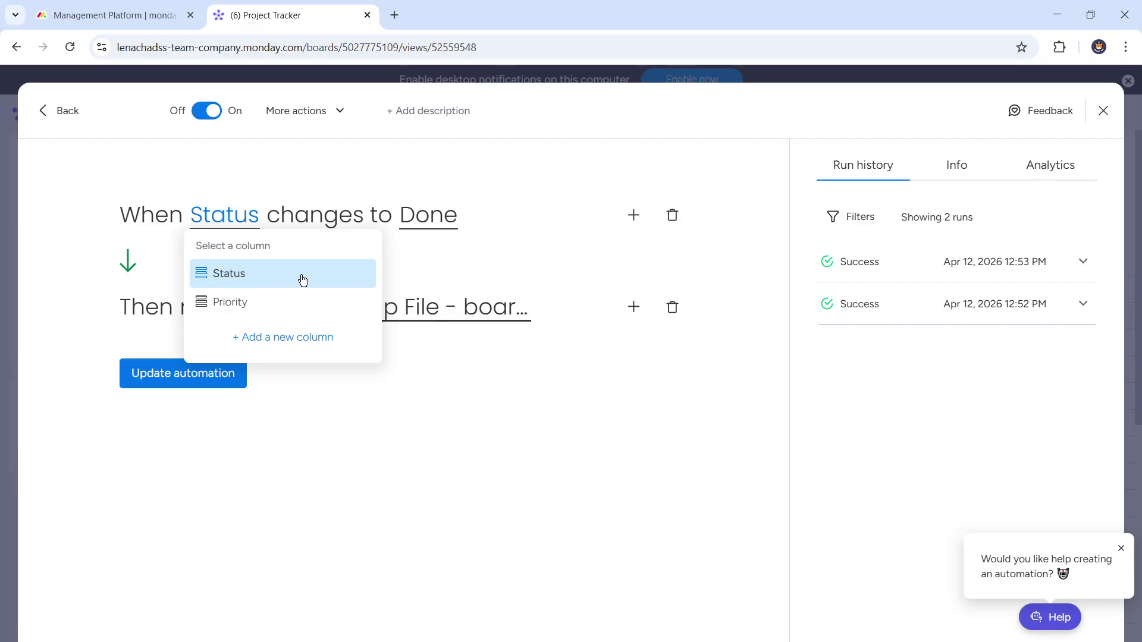
left_click(447, 276)
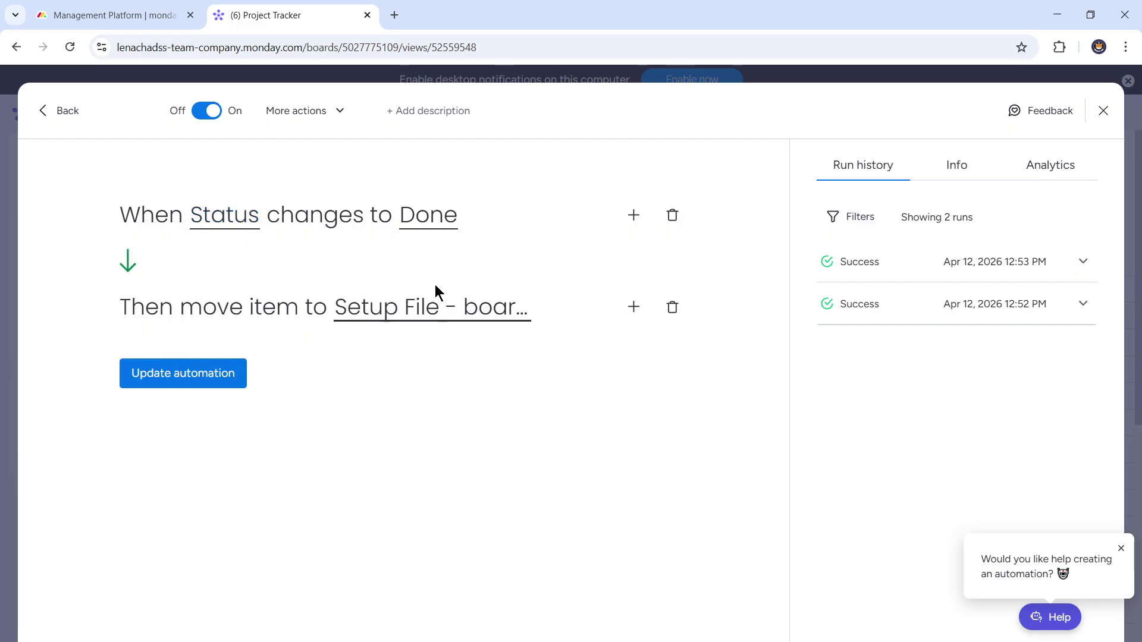
left_click(434, 307)
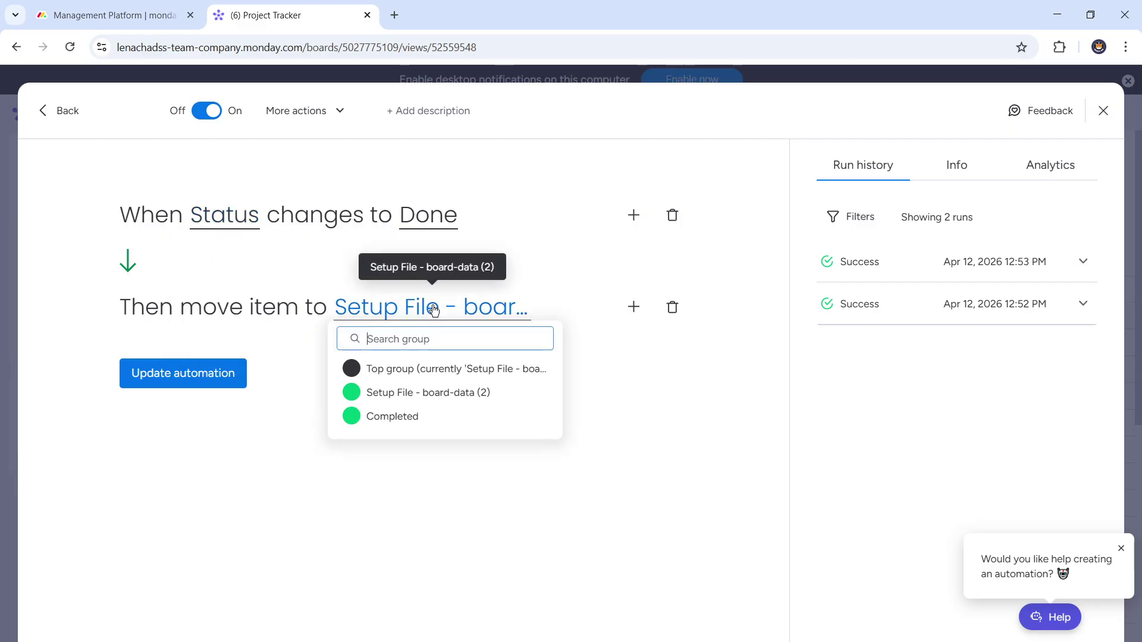
left_click(426, 417)
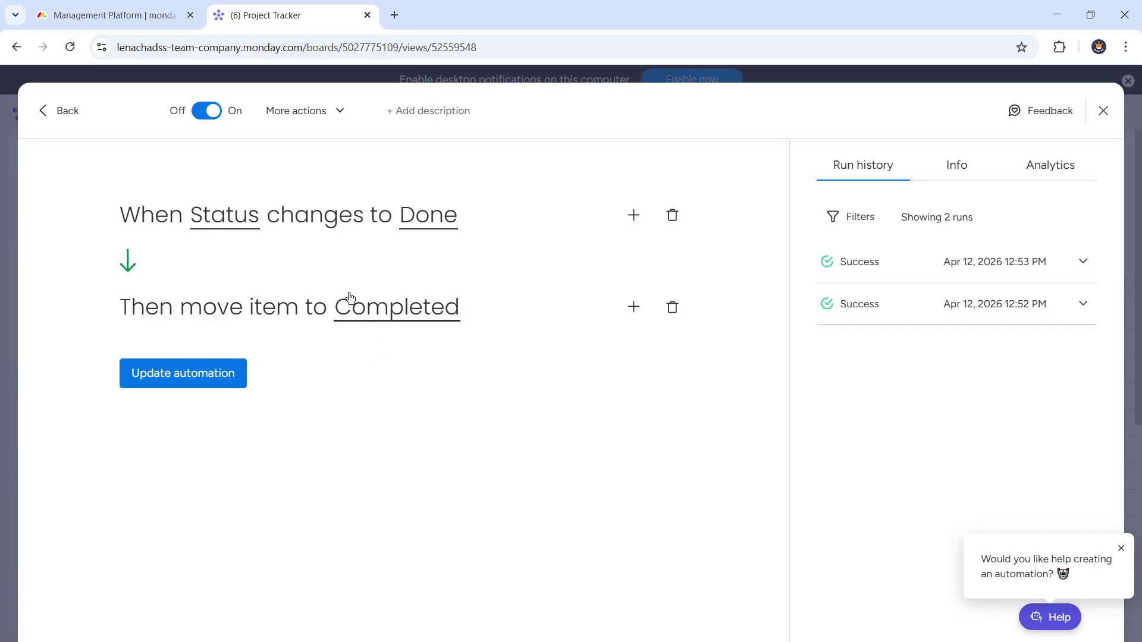
left_click(230, 224)
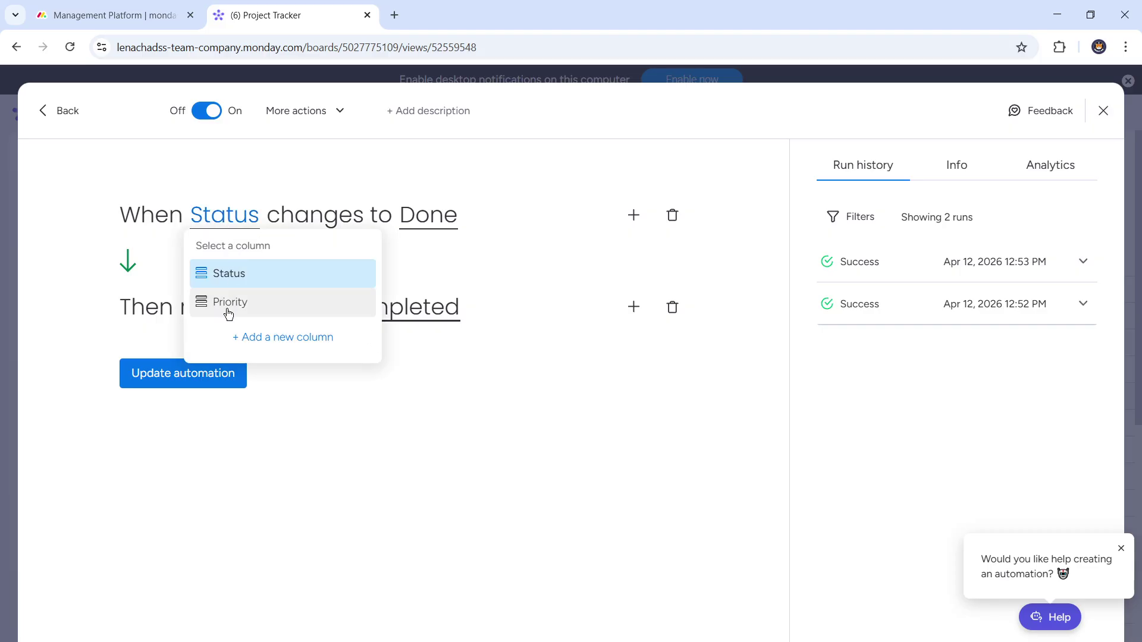
left_click(219, 272)
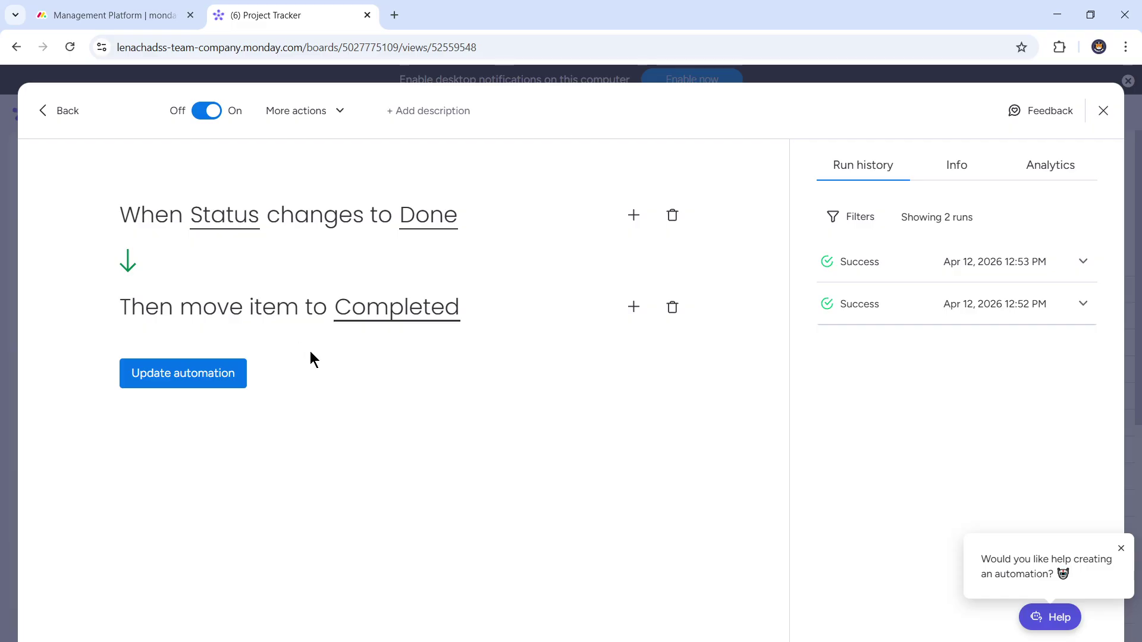
left_click(214, 373)
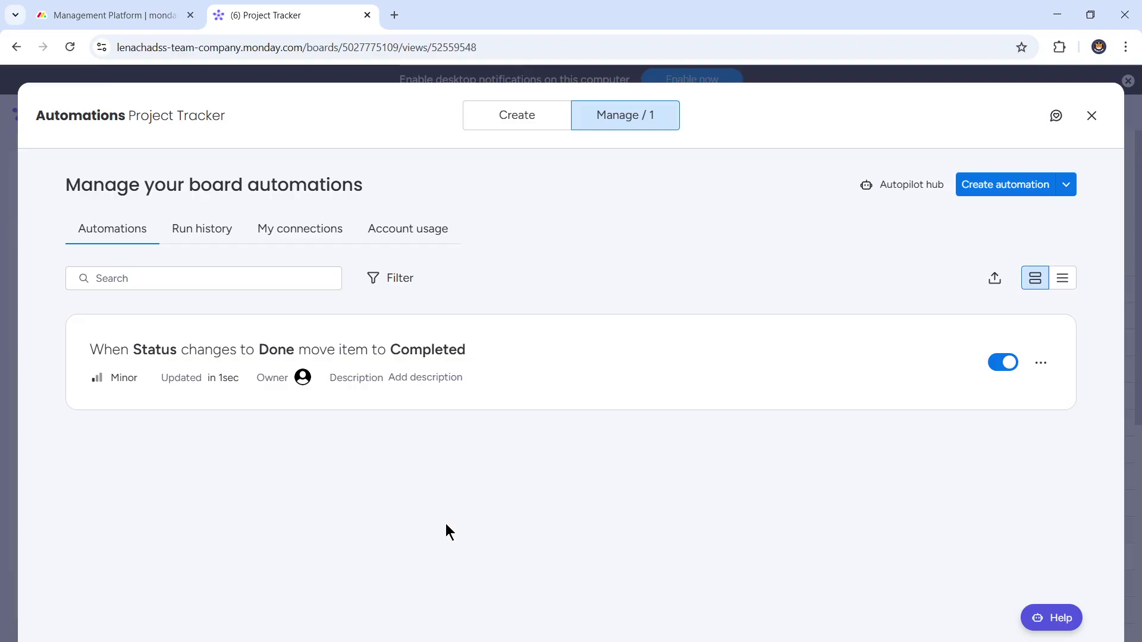
left_click(1049, 362)
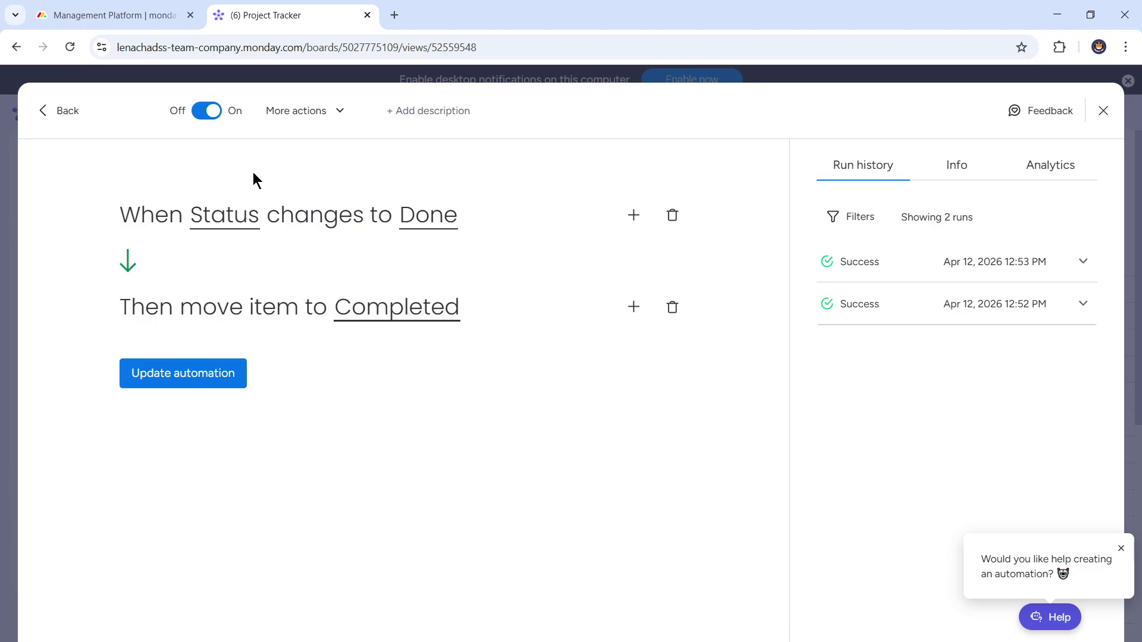
left_click(56, 115)
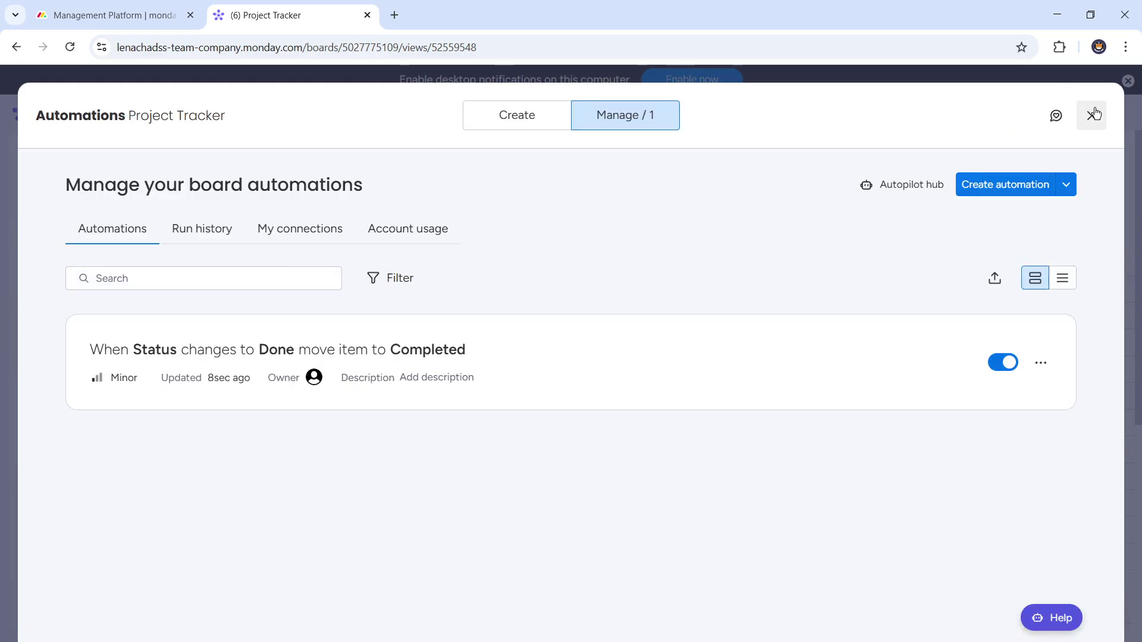
- Close the board automations and examine the account's automation usage statistics in the administration area
left_click(1093, 114)
left_click(1108, 114)
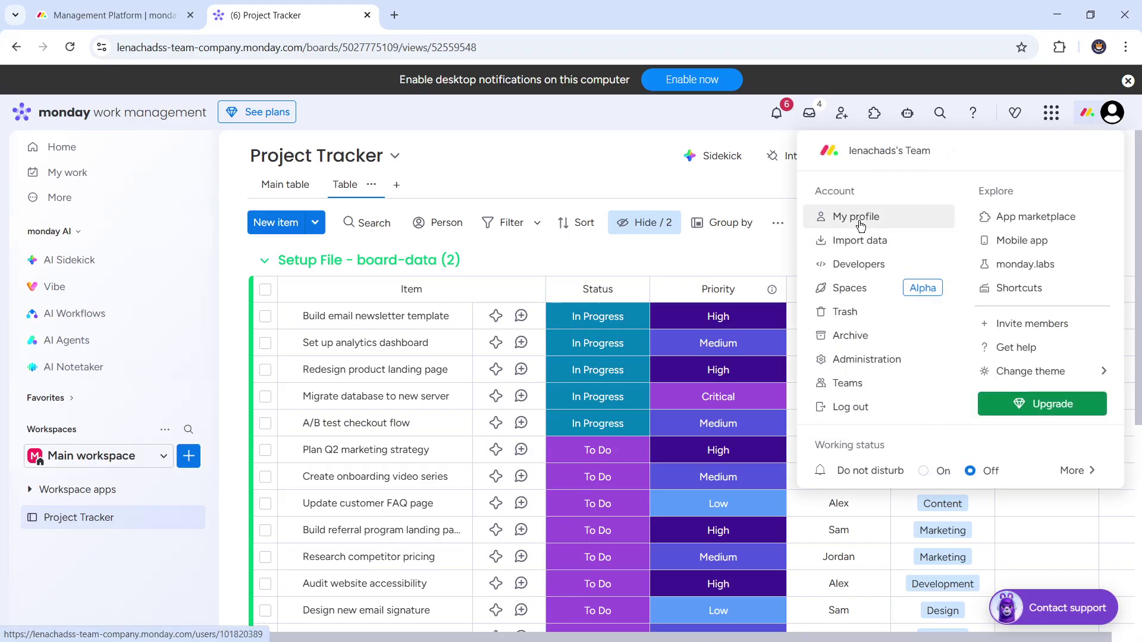
left_click(872, 361)
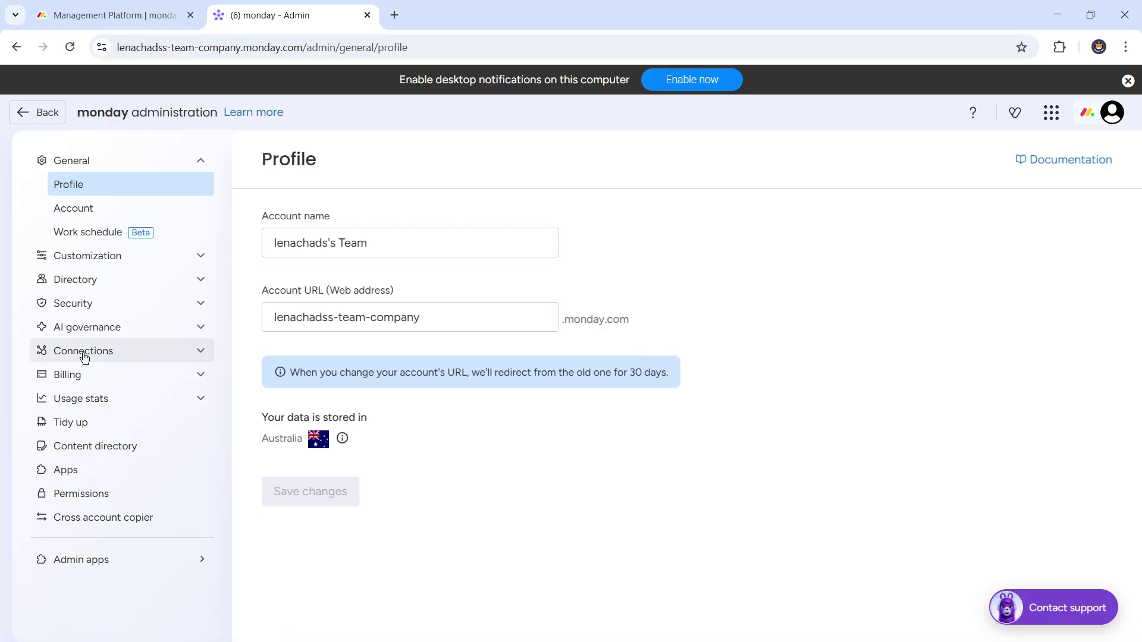
left_click(95, 398)
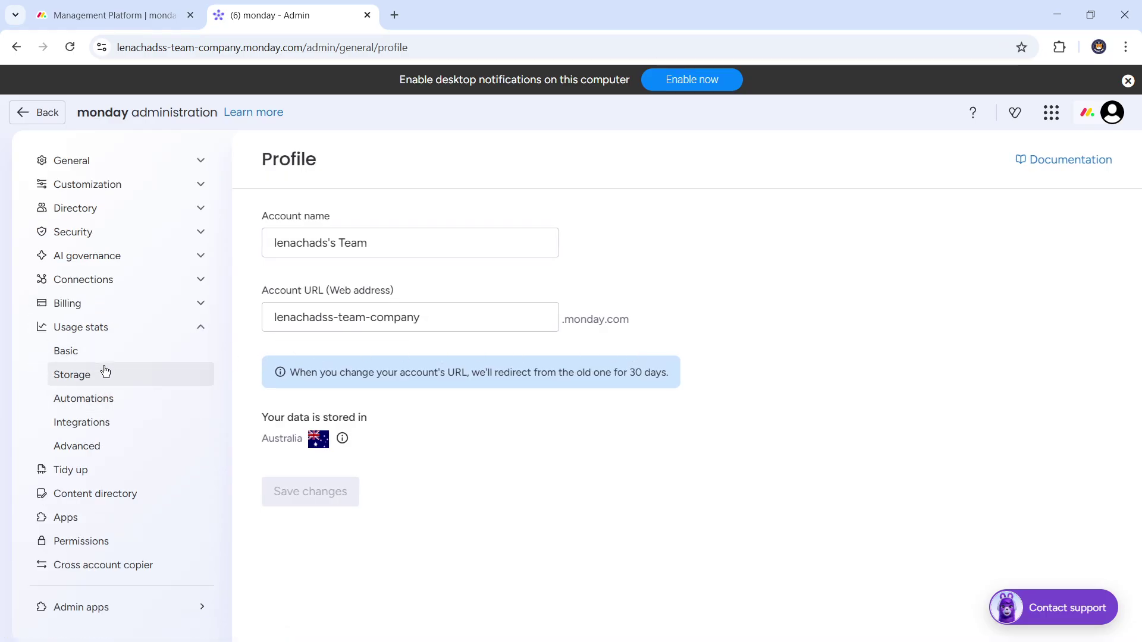
left_click(84, 398)
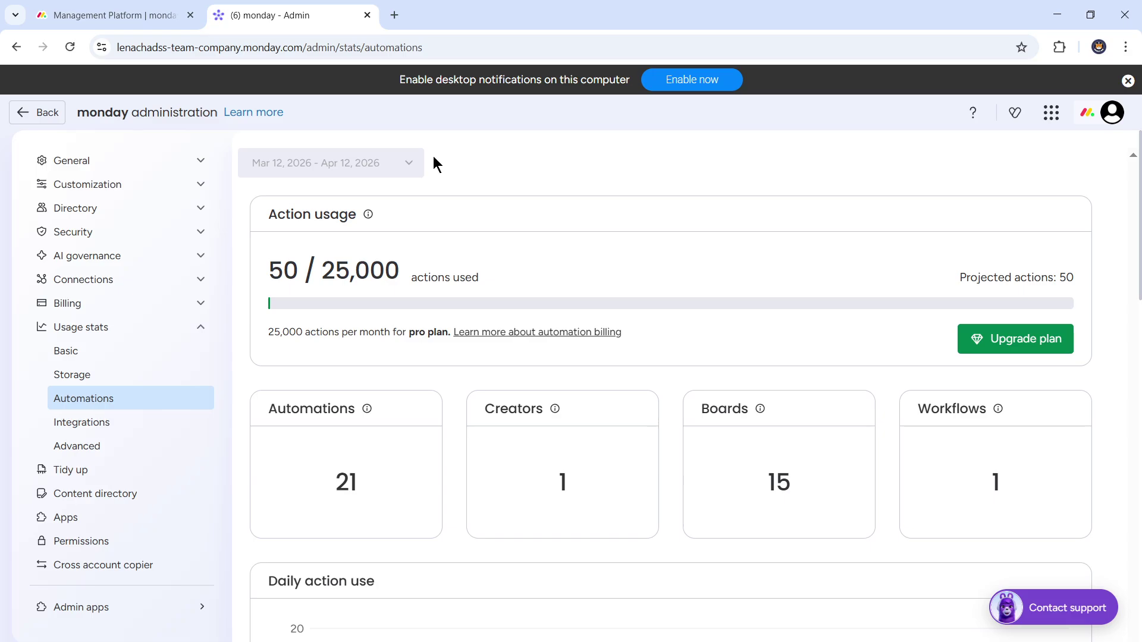
mouse_move(414, 156)
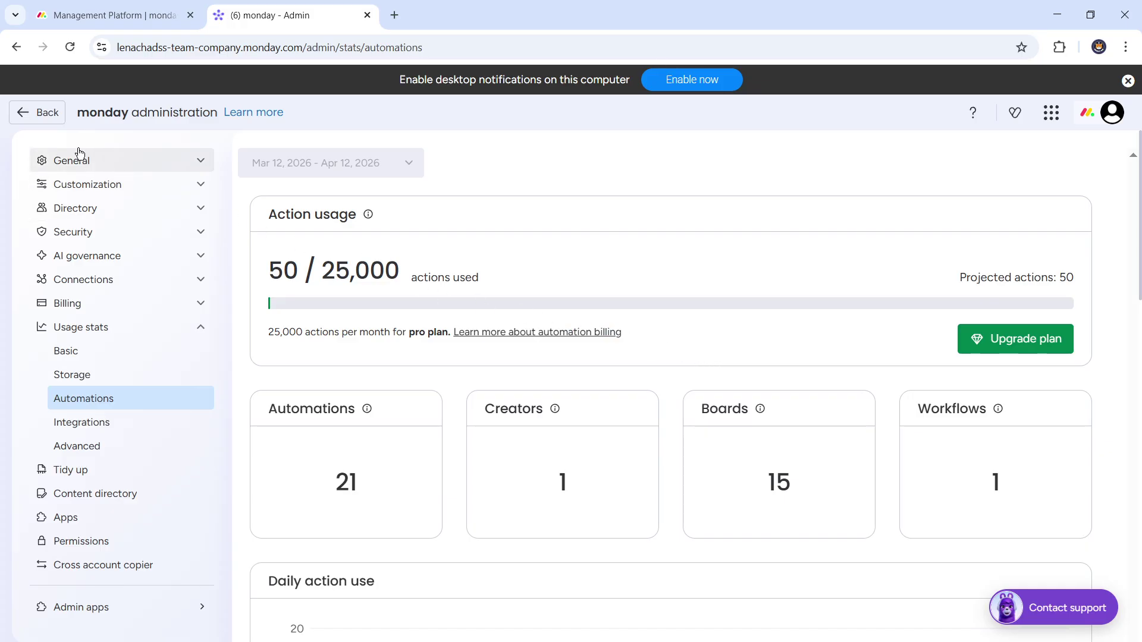
- Return to the Project Tracker board and start a new automation triggered when Status changes to Done
left_click(40, 118)
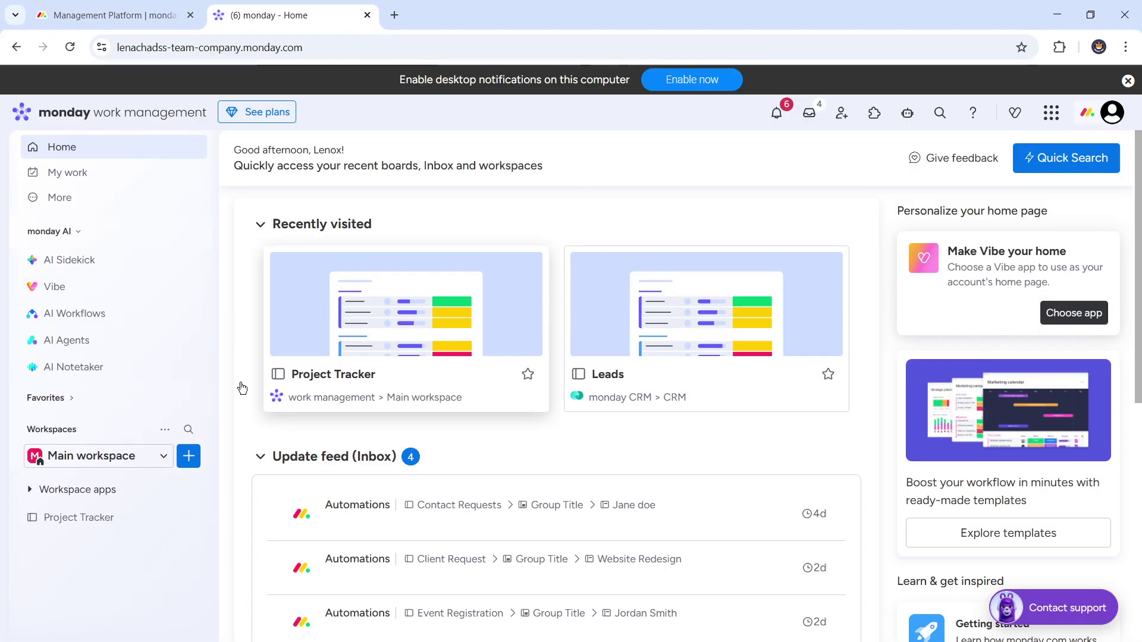
left_click(77, 517)
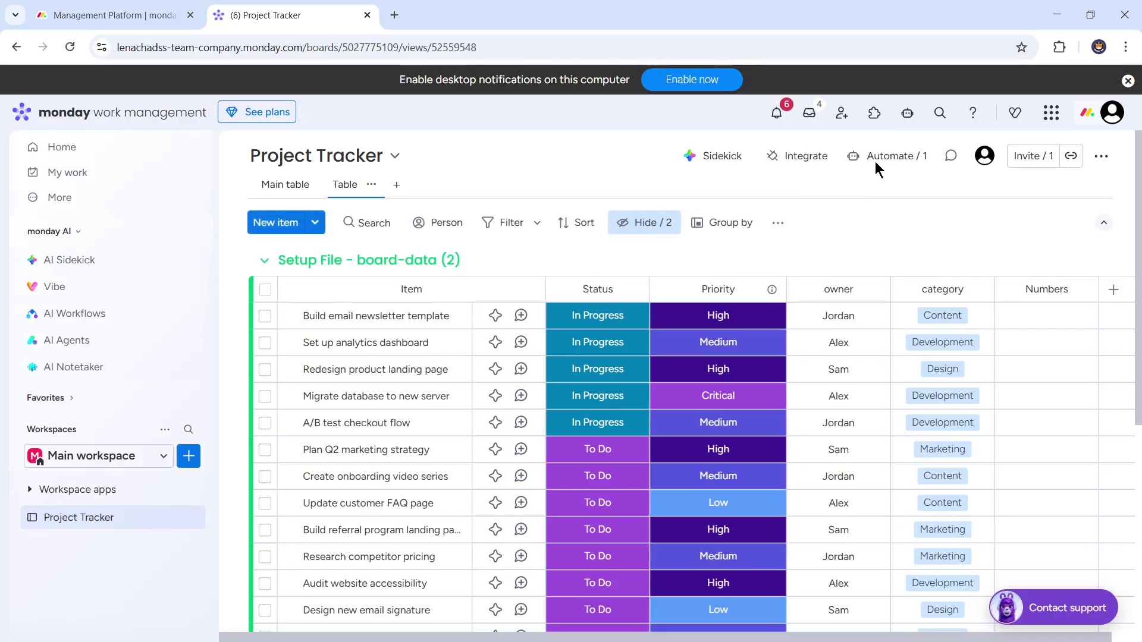
left_click(879, 158)
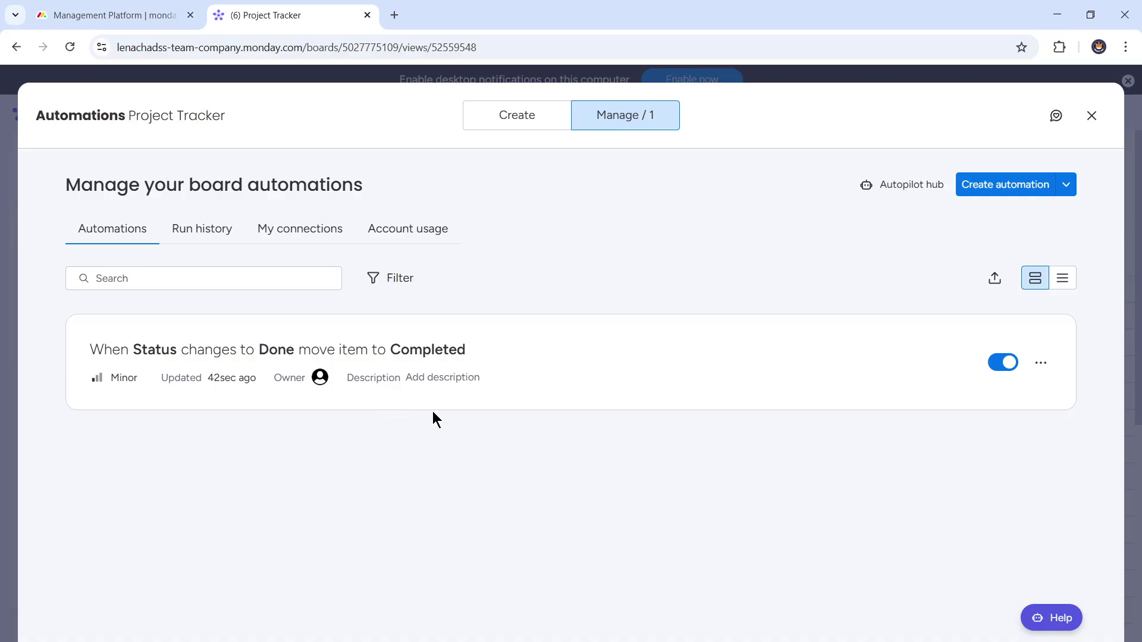
left_click(1023, 186)
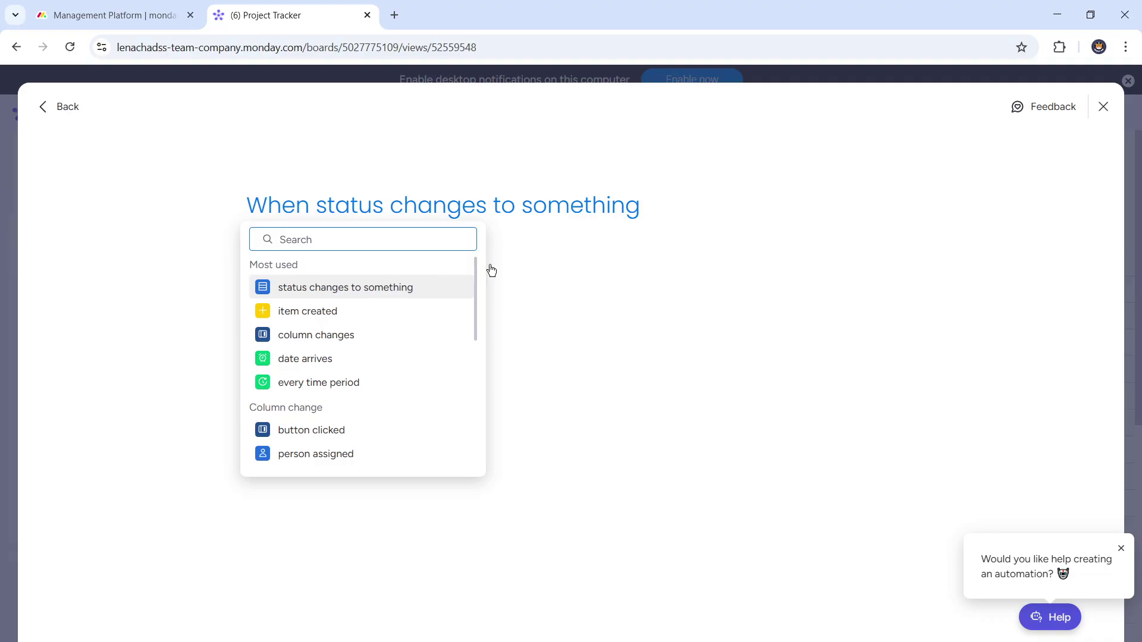
left_click(483, 232)
left_click(357, 209)
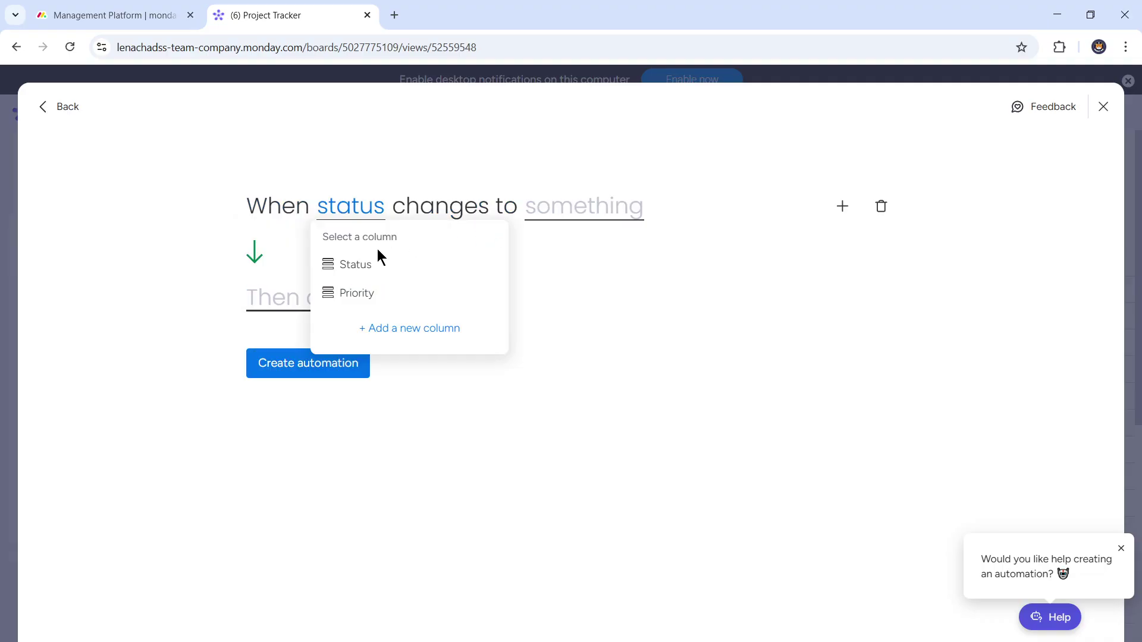
left_click(489, 247)
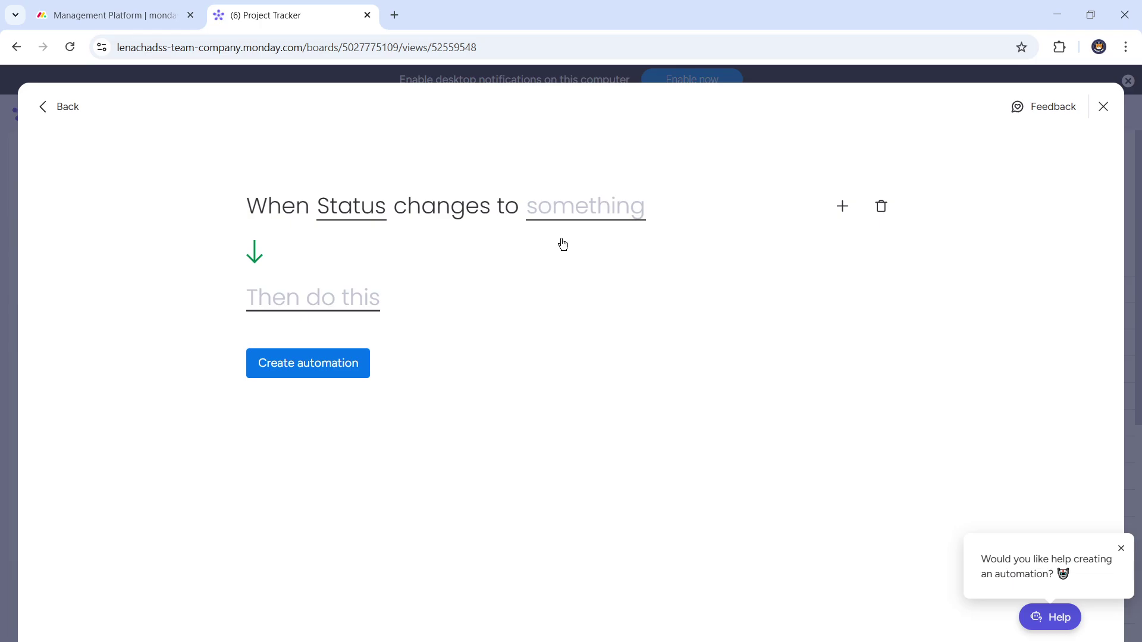
left_click(589, 342)
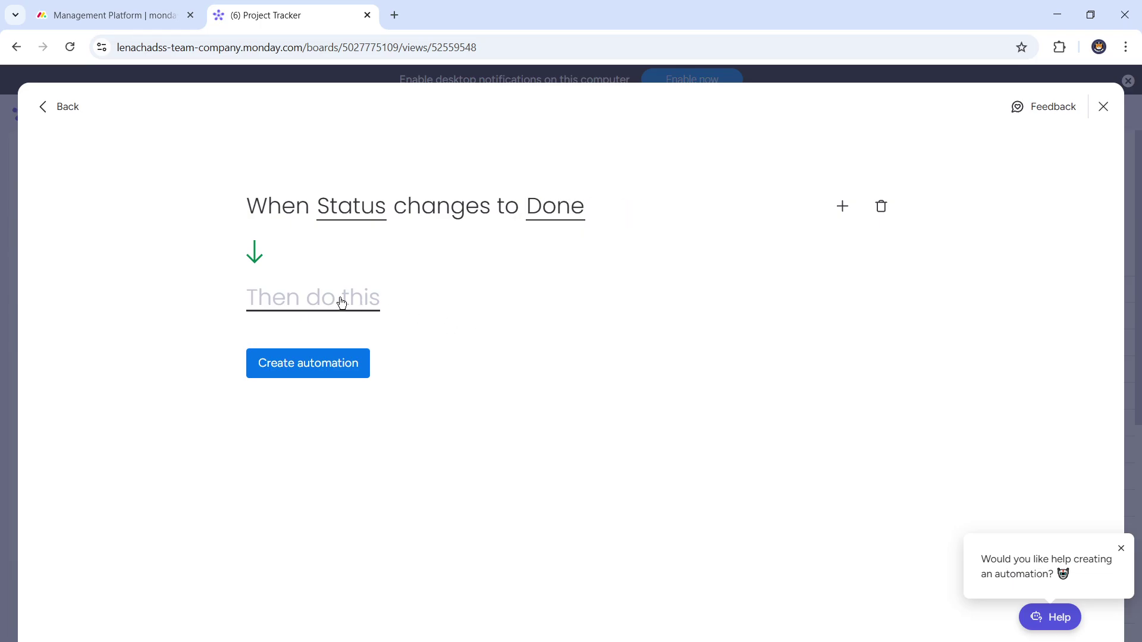
- Add an action that moves the item to the Completed group and create the automation
left_click(340, 311)
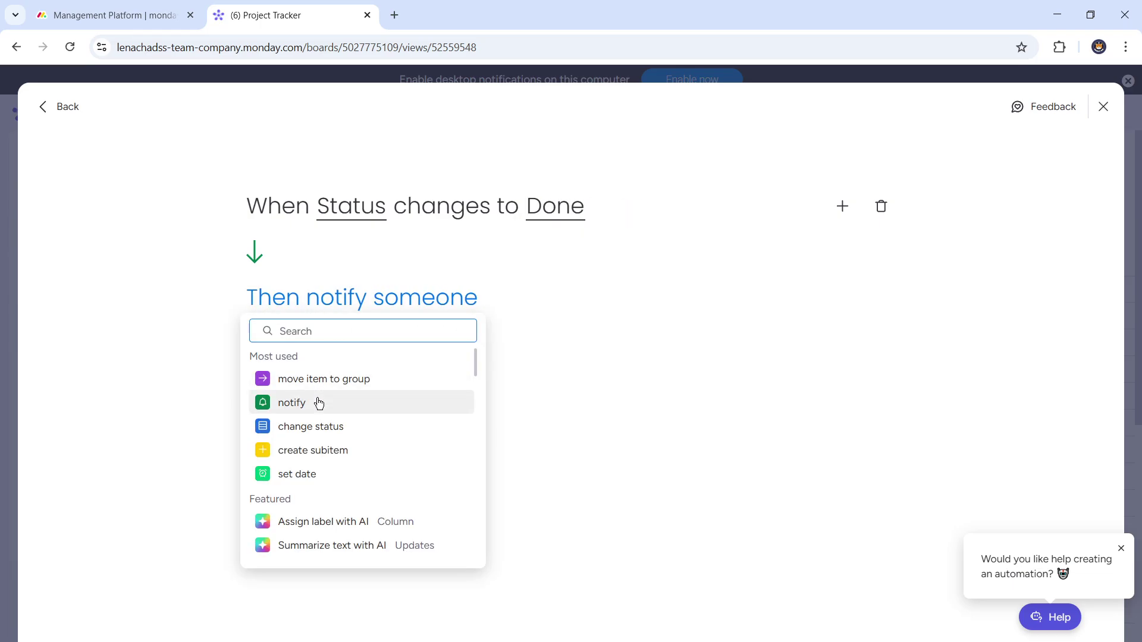
left_click(381, 378)
left_click(510, 298)
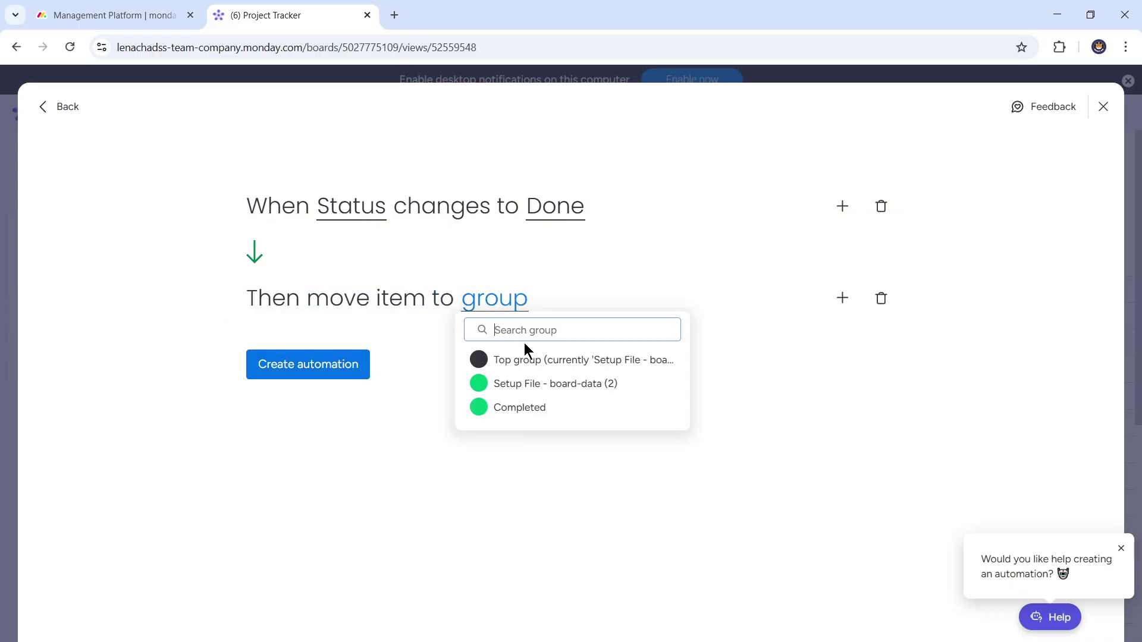
left_click(531, 411)
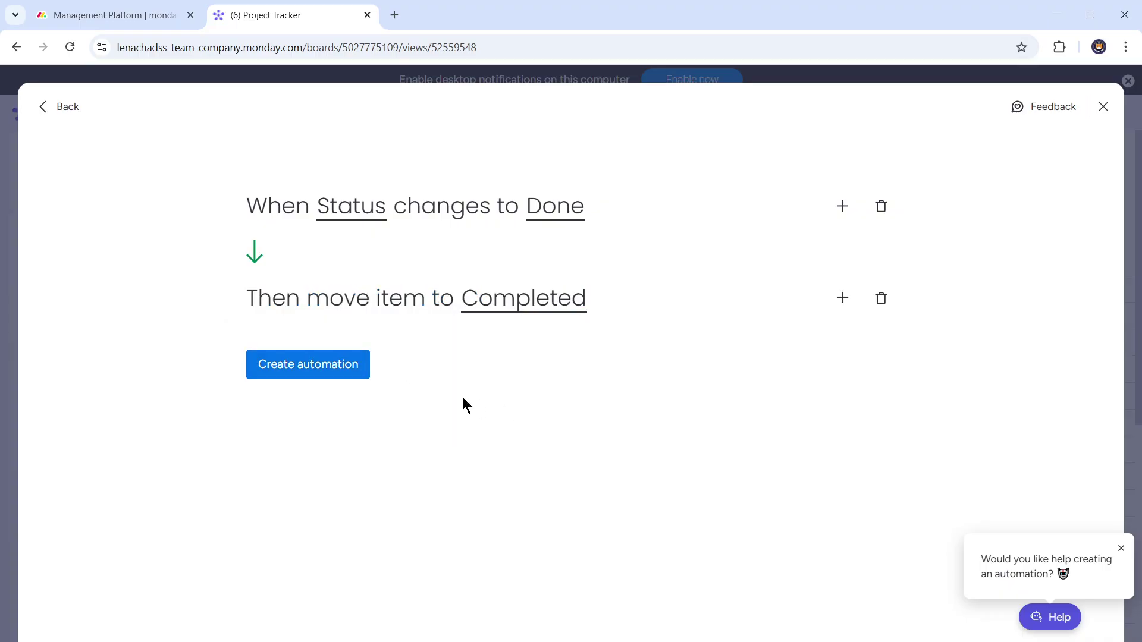
left_click(339, 370)
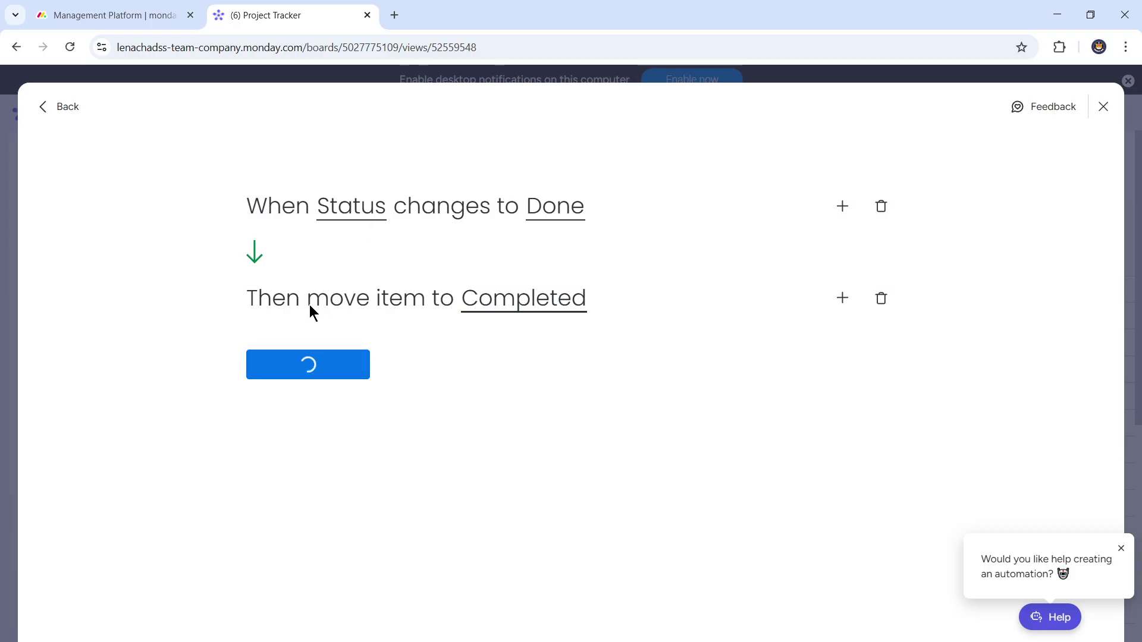